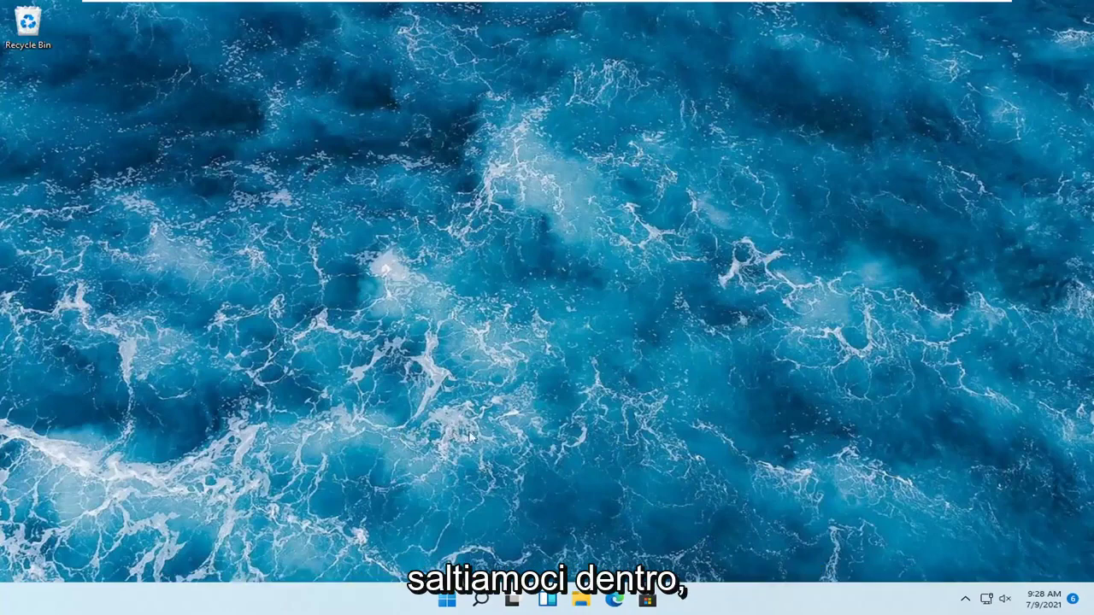
# Step: Launch Settings from the Start quick-link menu and scroll the System page to Troubleshoot
pyautogui.rightClick(447, 601)
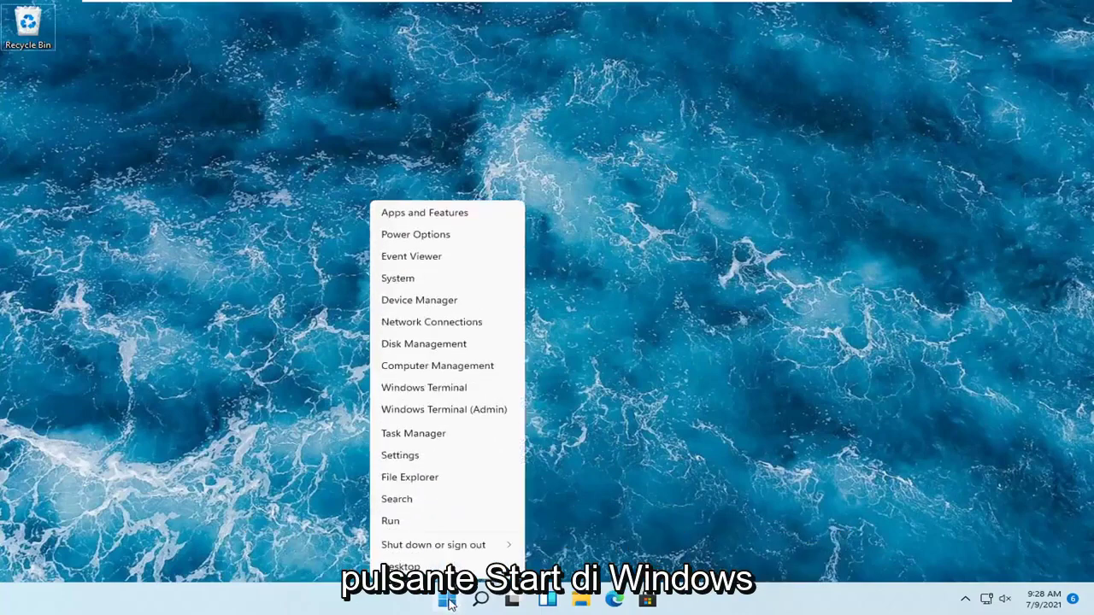
pyautogui.click(403, 456)
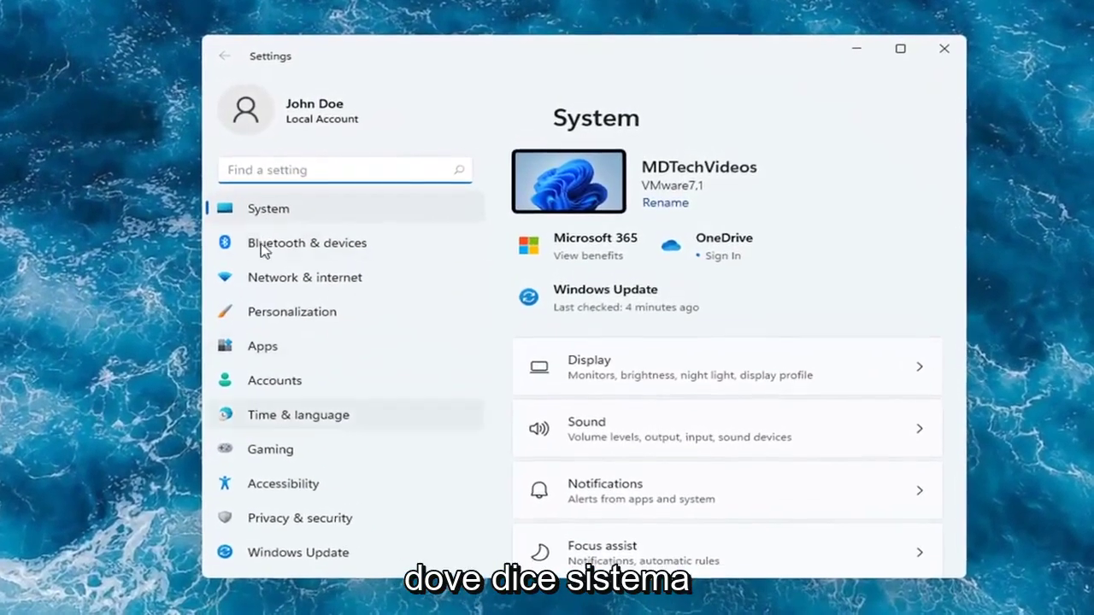
pyautogui.scroll(-3, 705, 462)
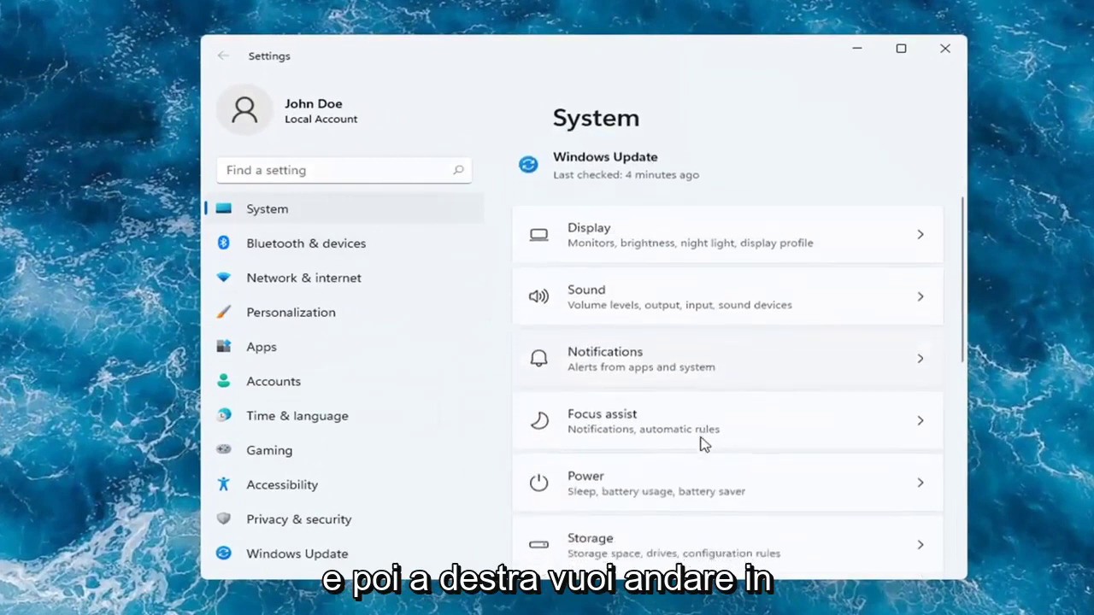
pyautogui.scroll(-10, 701, 443)
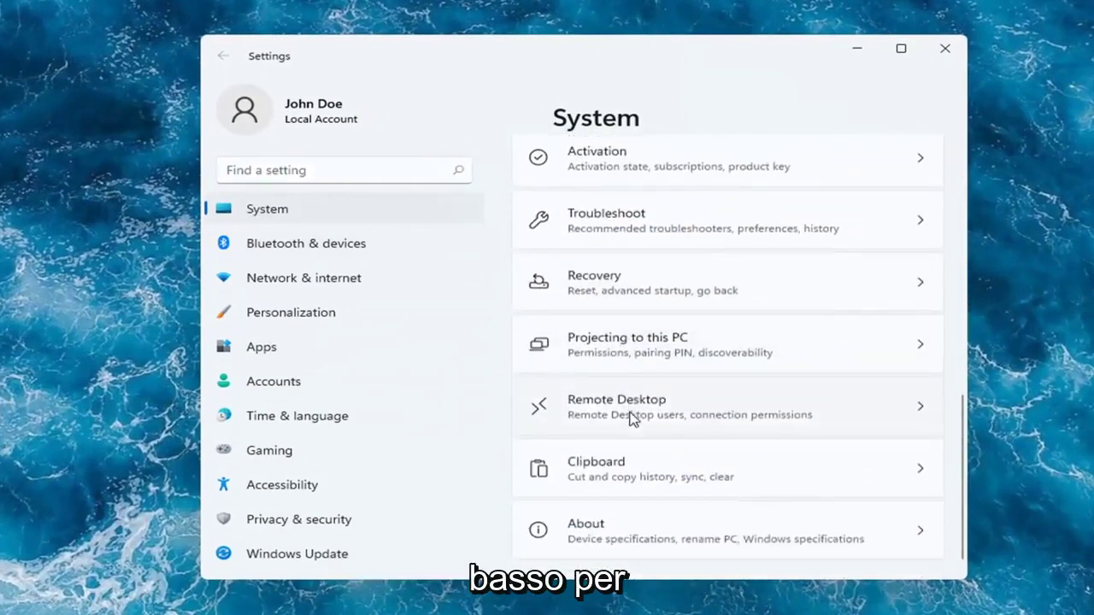
pyautogui.scroll(8, 630, 430)
pyautogui.scroll(-5, 640, 371)
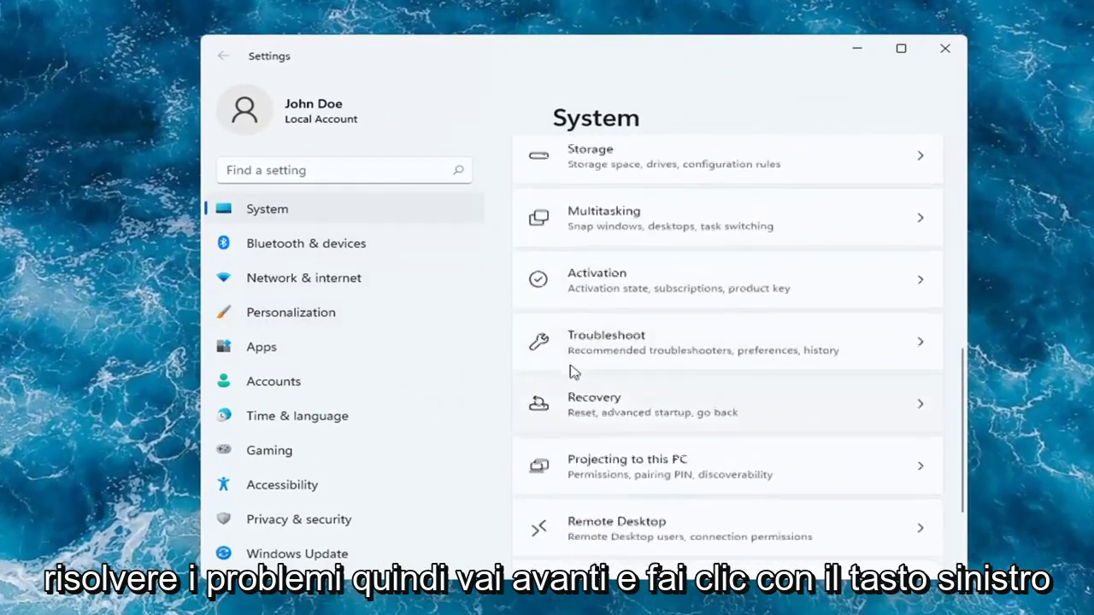
# Step: Go to Troubleshoot > Other troubleshooters and run the Printer troubleshooter to completion
pyautogui.click(682, 359)
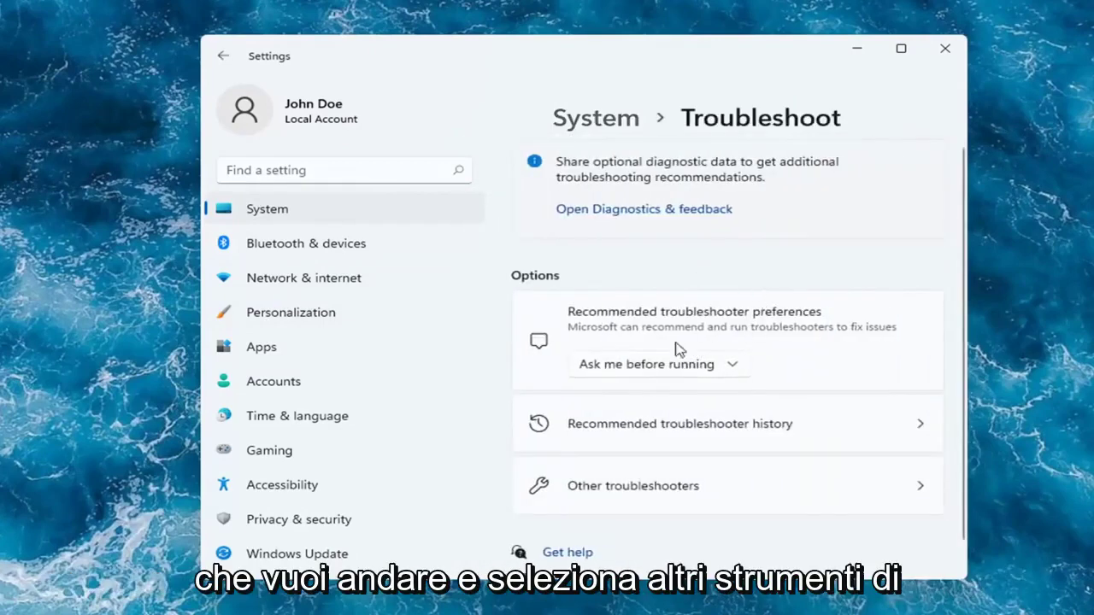
pyautogui.click(674, 496)
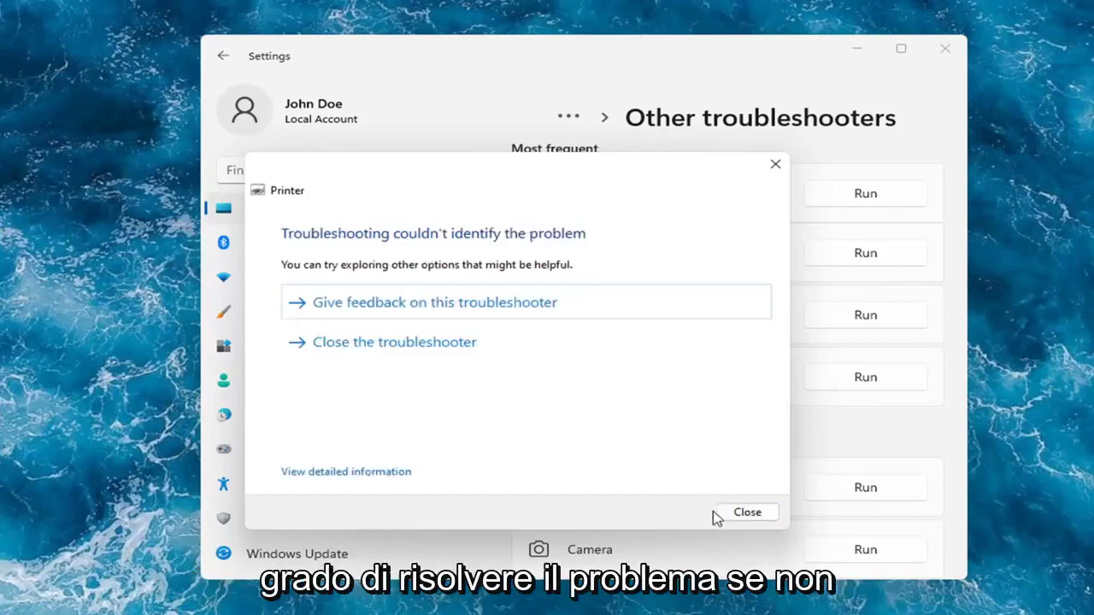
# Step: Close the finished Printer troubleshooter and then the Settings window
pyautogui.click(747, 513)
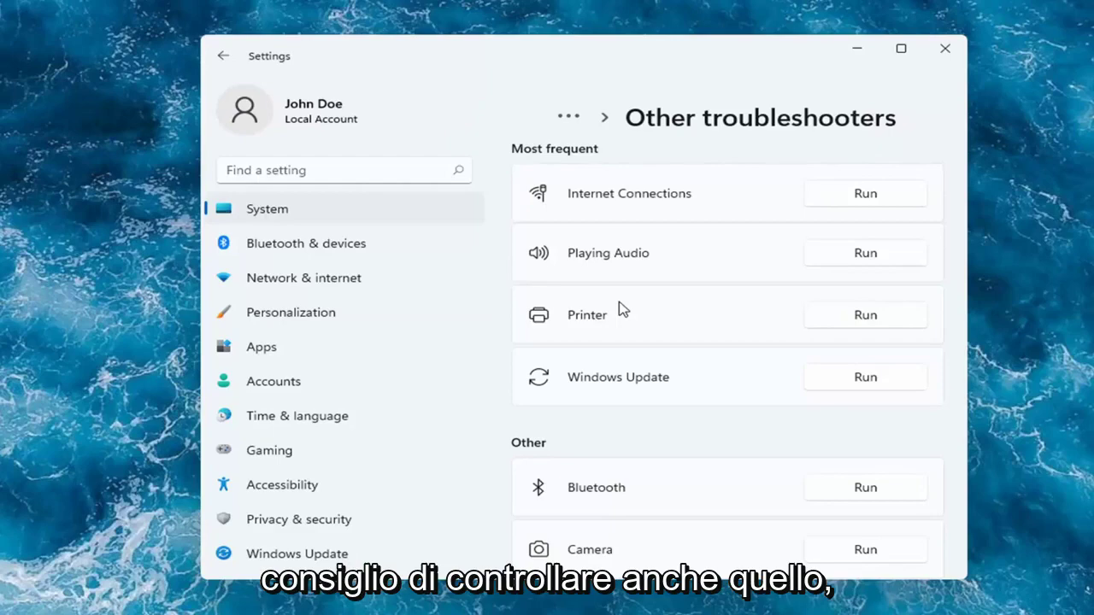
pyautogui.click(945, 48)
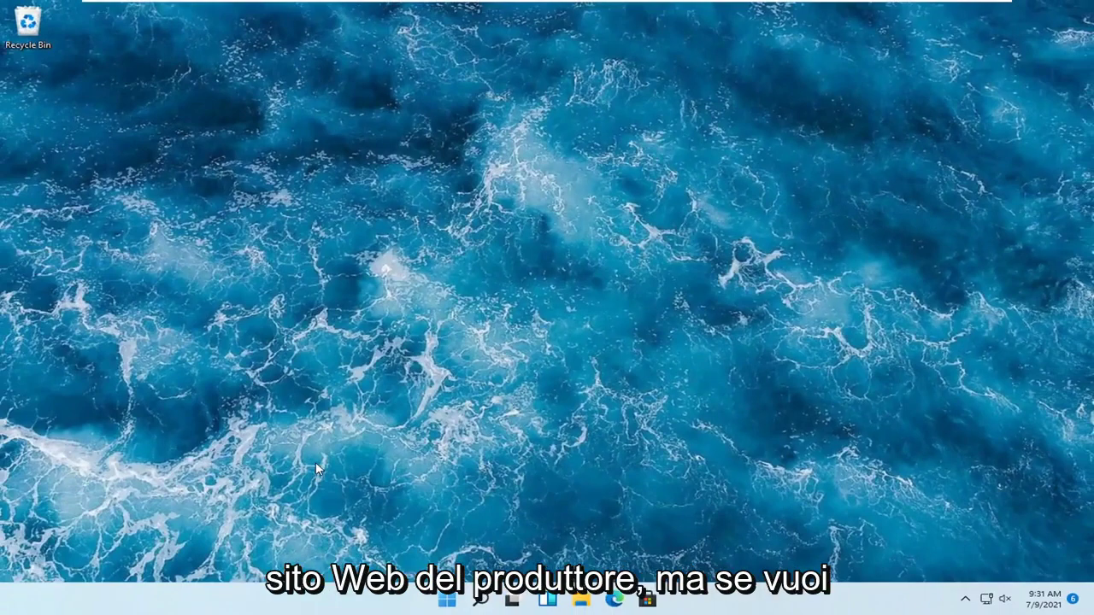
# Step: Launch Device Manager from the Start quick-link menu and centre its window on screen
pyautogui.click(500, 437)
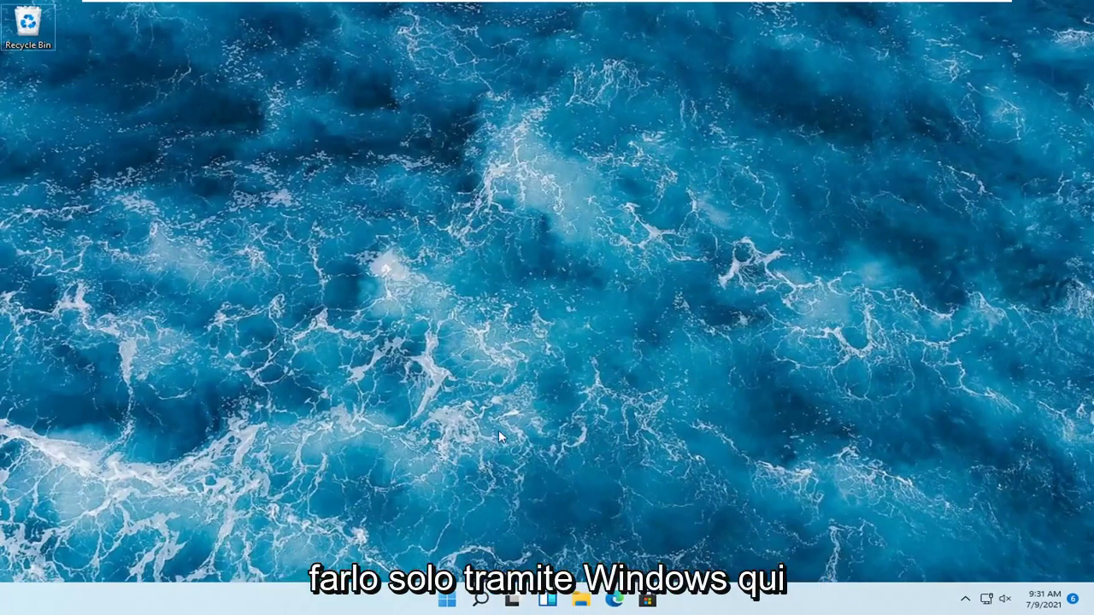
pyautogui.rightClick(447, 600)
pyautogui.click(416, 303)
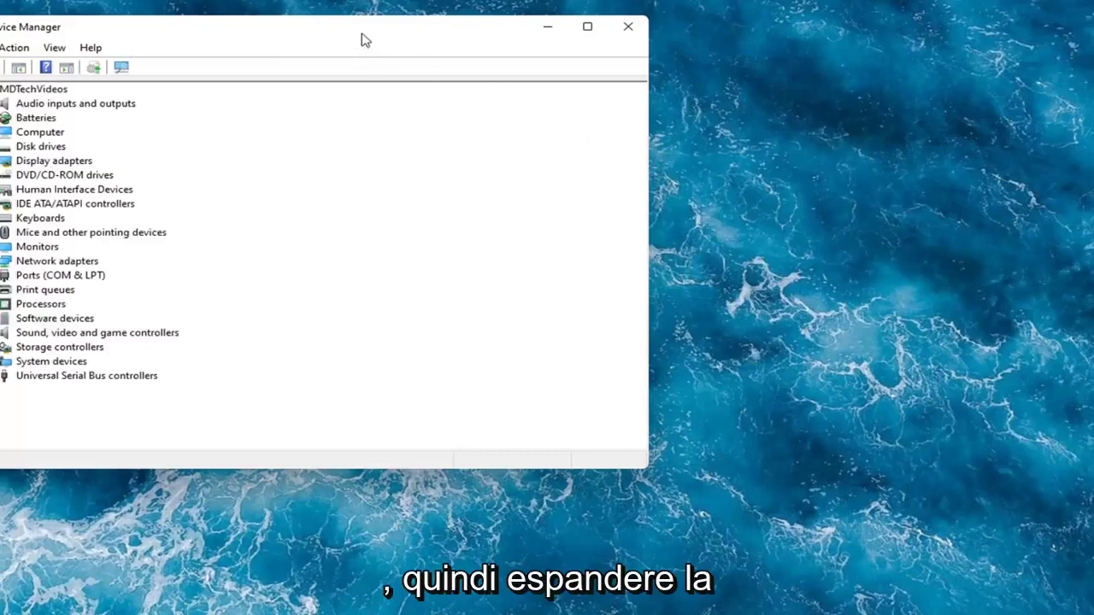
pyautogui.moveTo(364, 40); pyautogui.dragTo(716, 73)
pyautogui.moveTo(578, 51); pyautogui.dragTo(461, 69)
# Step: Under Print queues, auto-search for a Microsoft Print to PDF driver, then check Windows Update
pyautogui.click(296, 328)
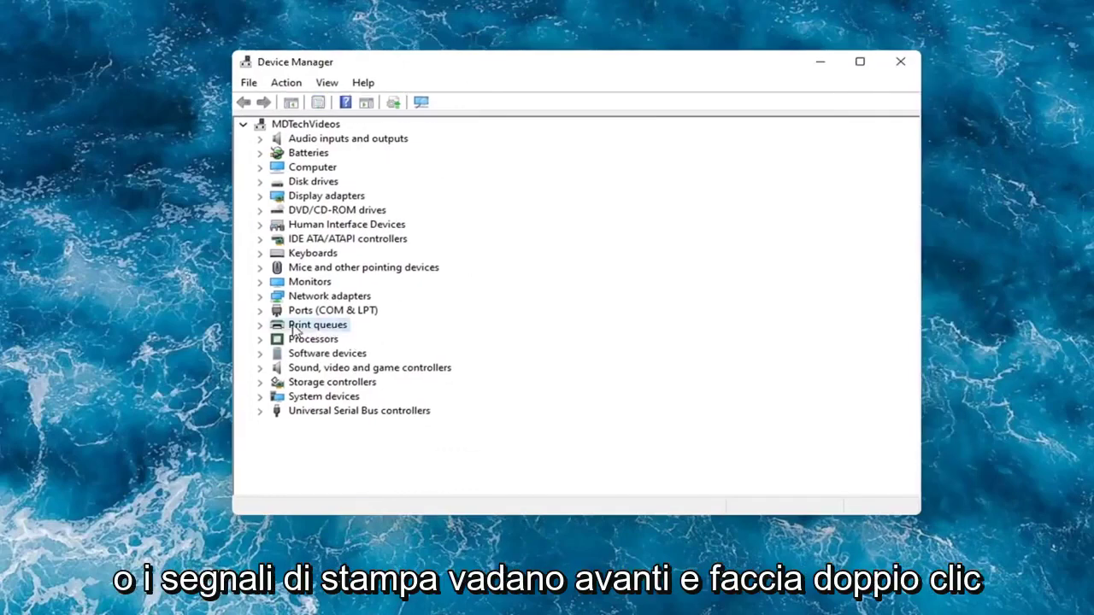
pyautogui.doubleClick(311, 330)
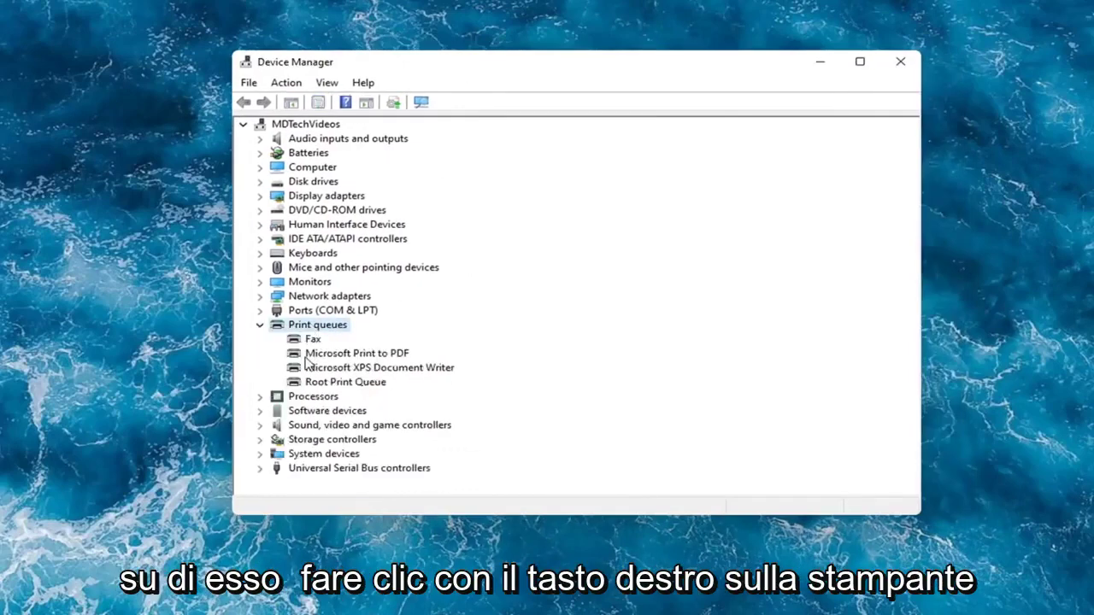
pyautogui.click(350, 354)
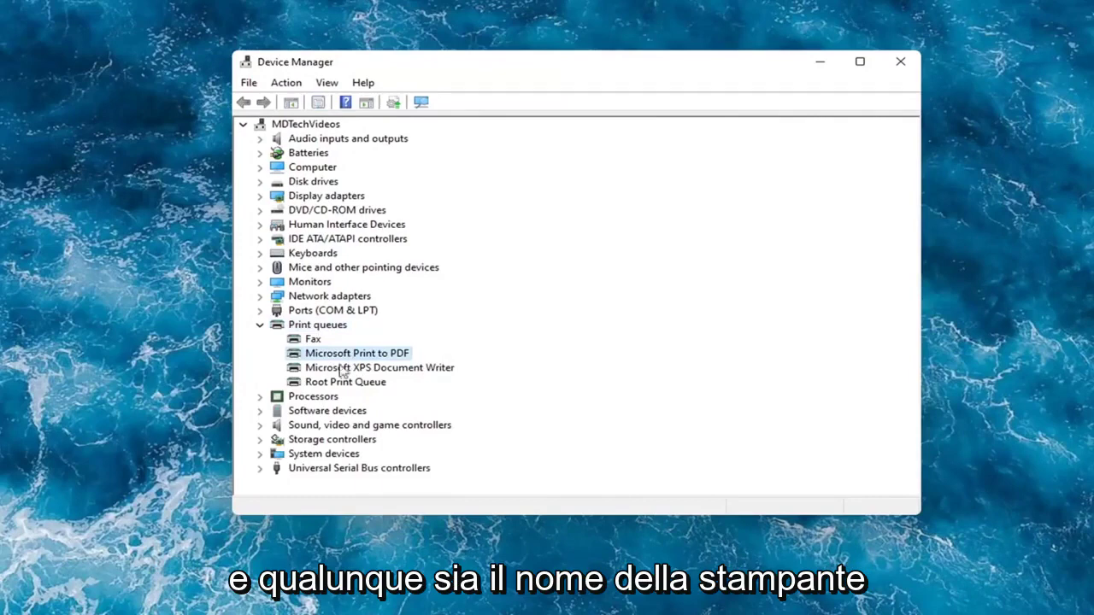
pyautogui.rightClick(339, 353)
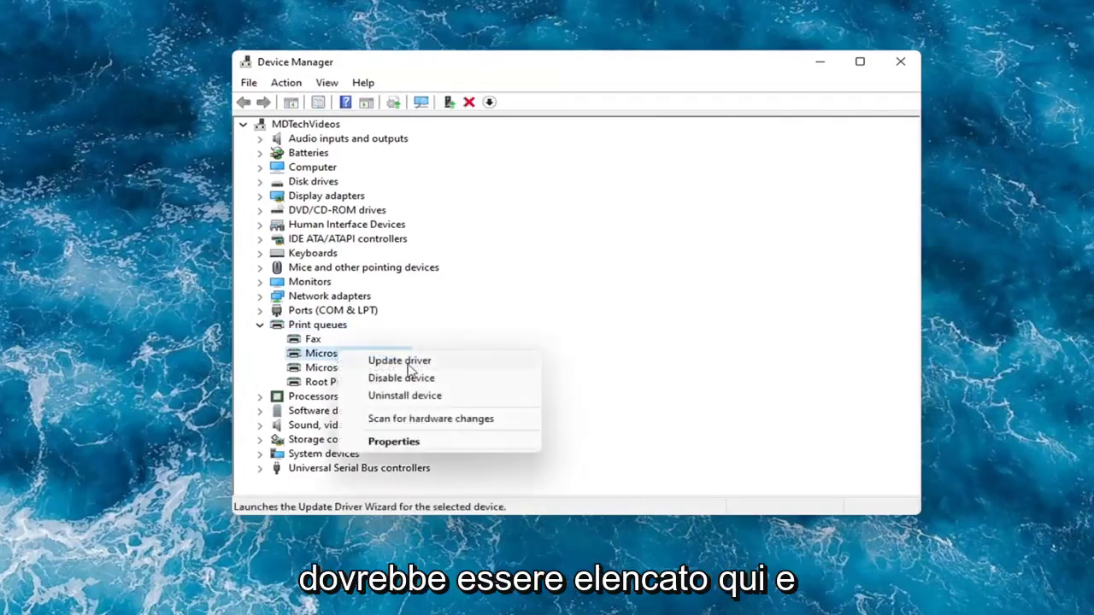
pyautogui.click(387, 360)
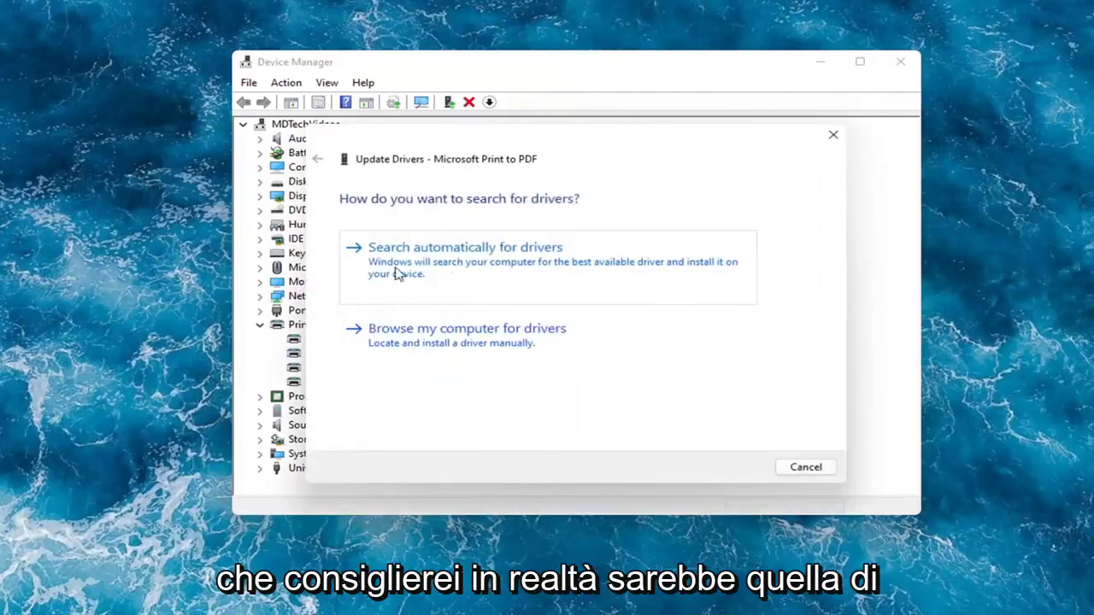
pyautogui.click(483, 270)
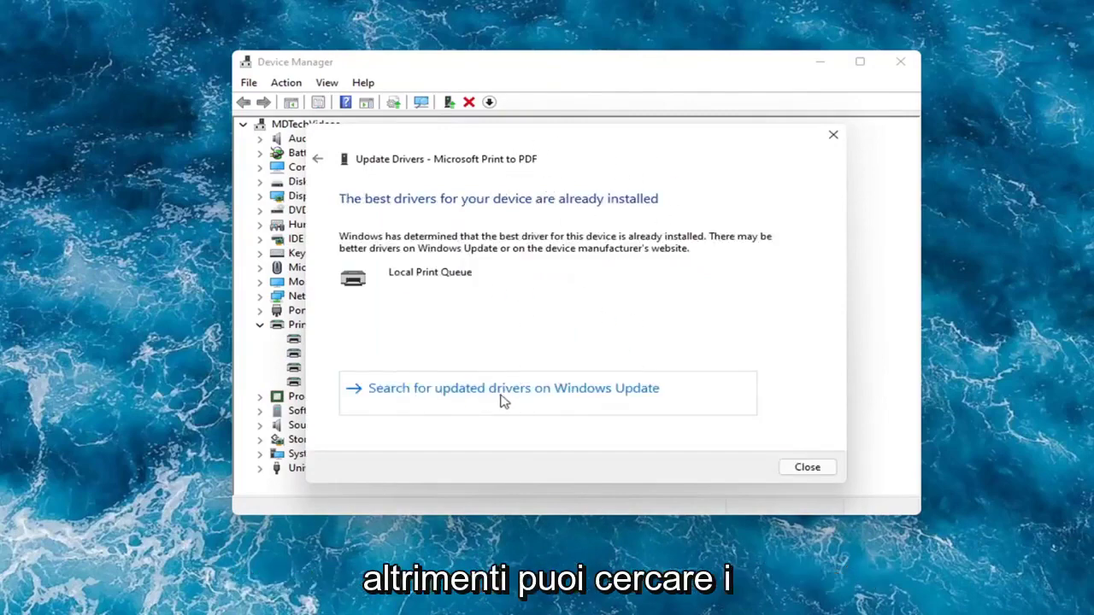
pyautogui.click(534, 396)
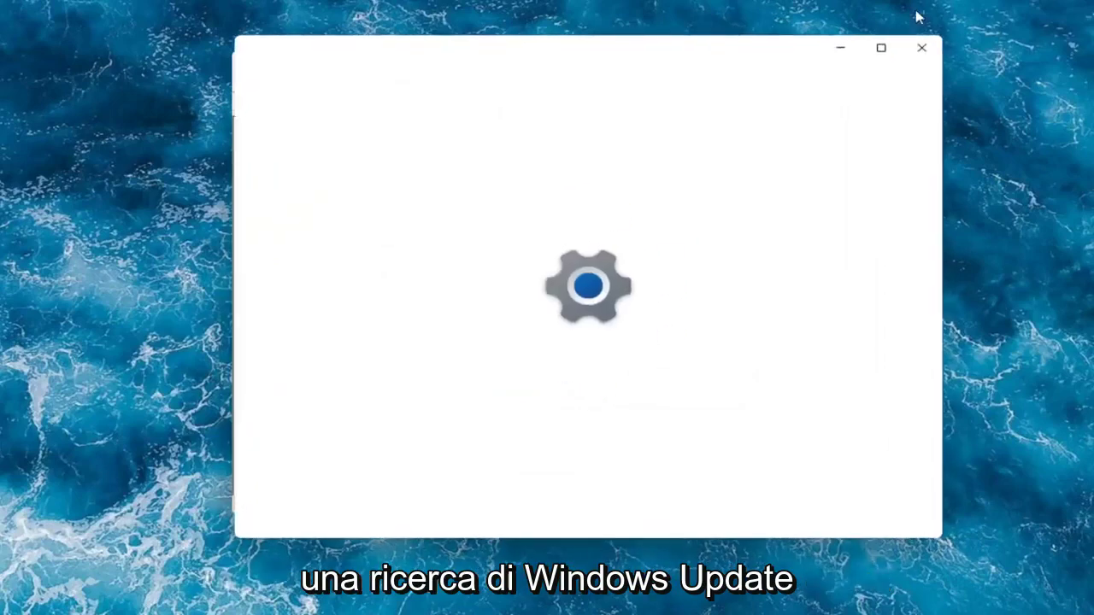
# Step: Close Settings and manually pick Local Print Queue as the Microsoft Print to PDF driver
pyautogui.click(921, 50)
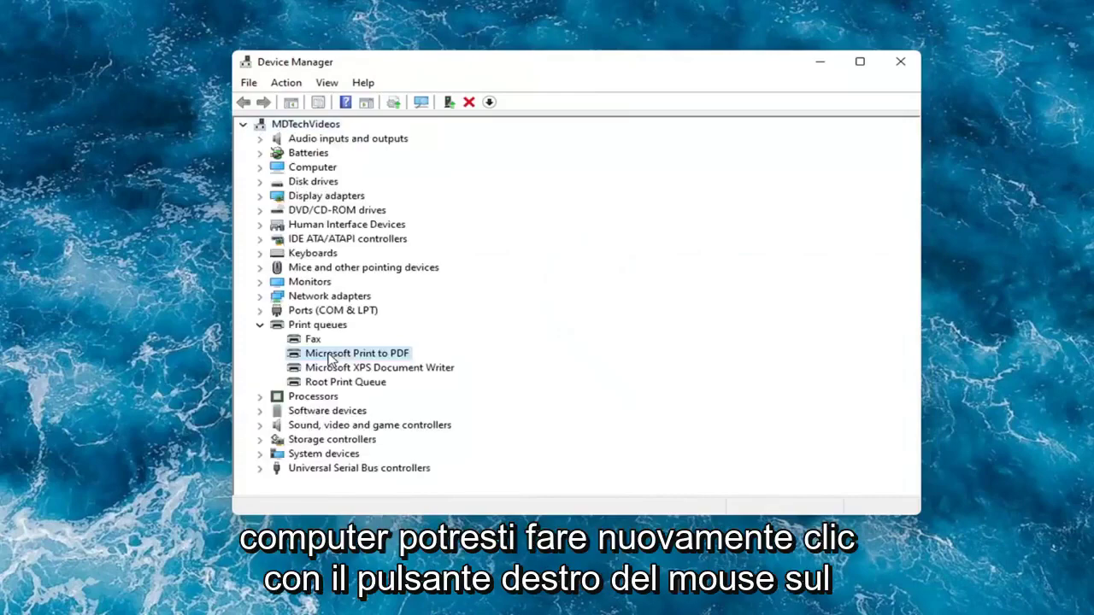
pyautogui.rightClick(337, 356)
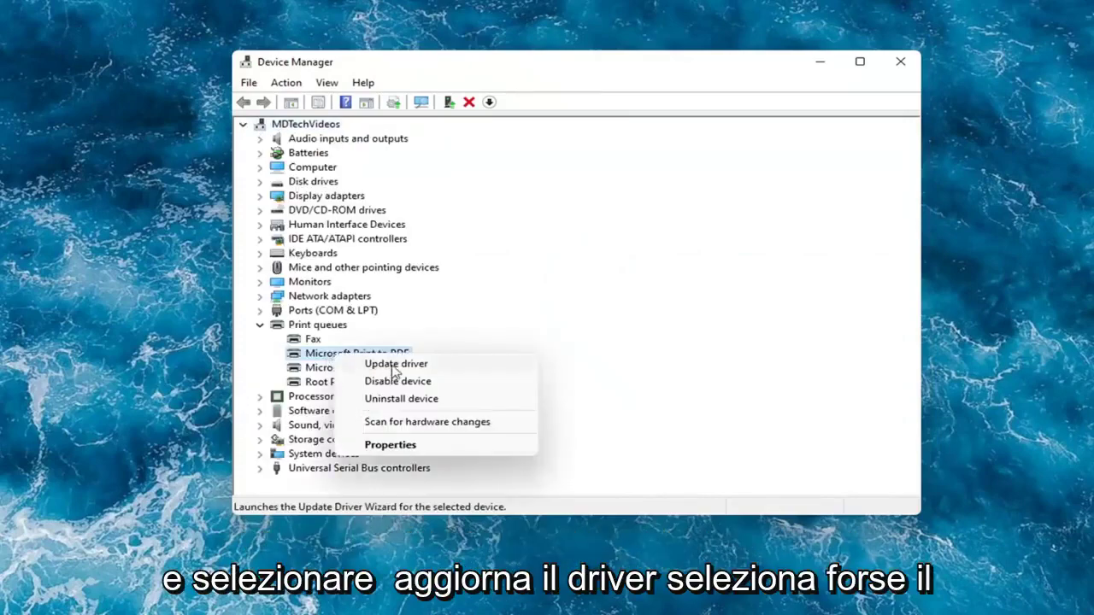
pyautogui.click(380, 365)
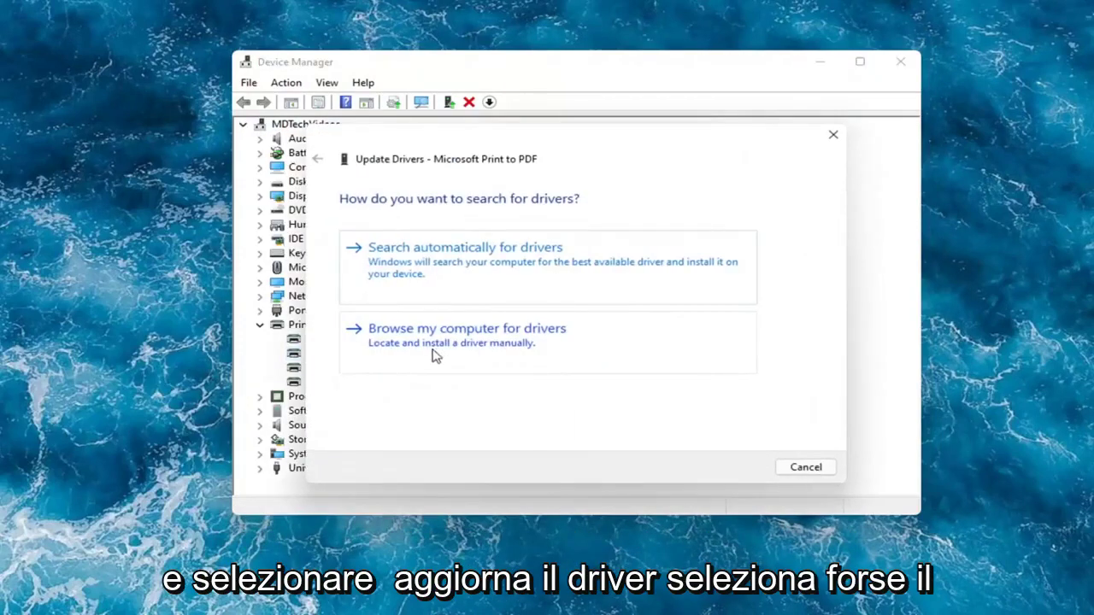
pyautogui.click(519, 350)
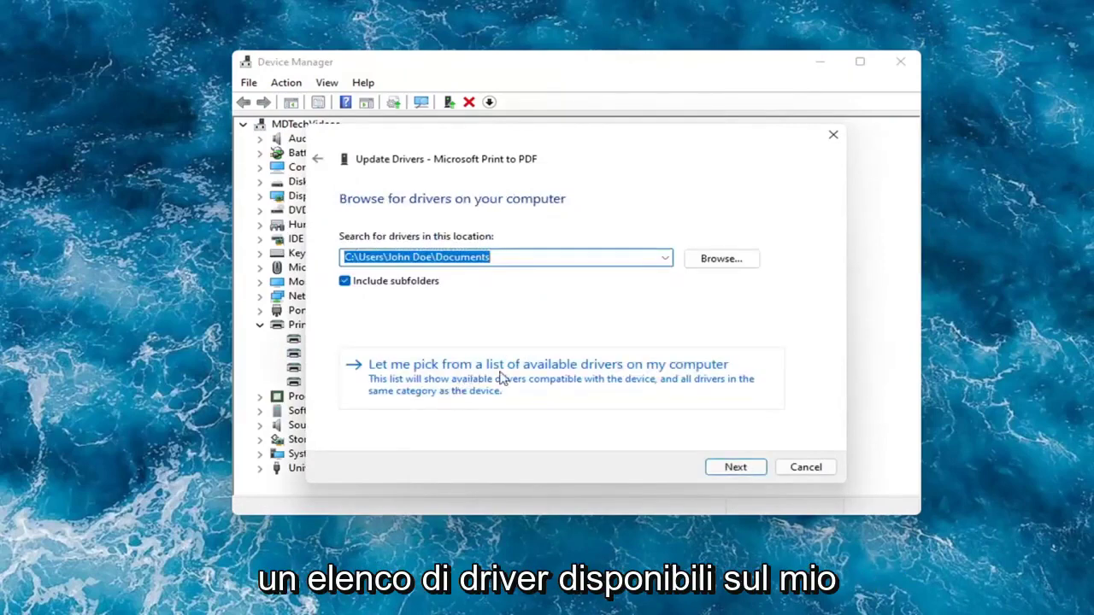
pyautogui.click(632, 374)
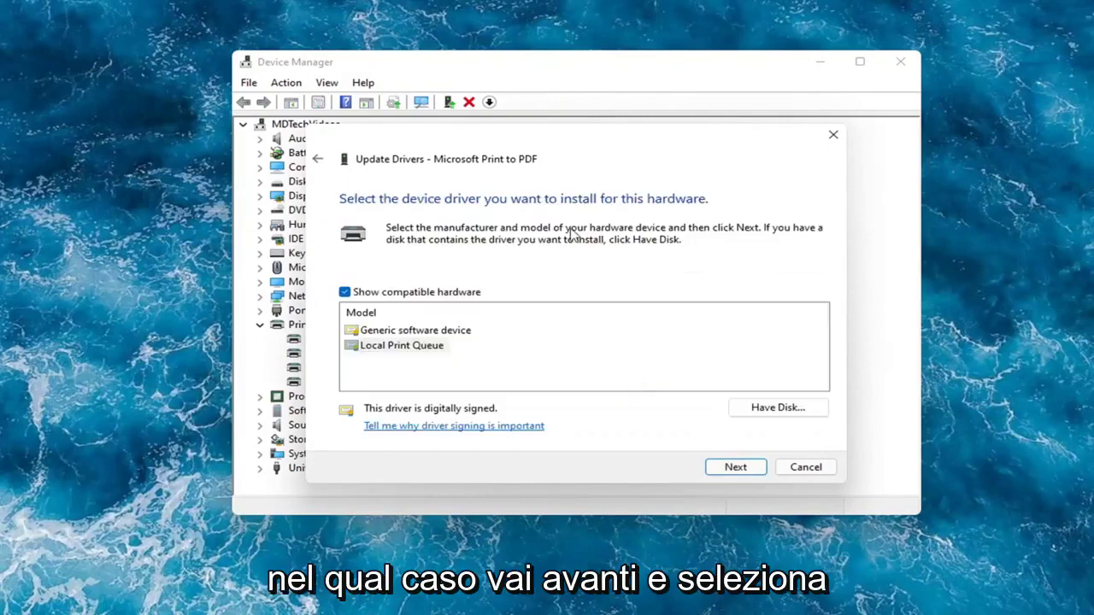
pyautogui.click(401, 332)
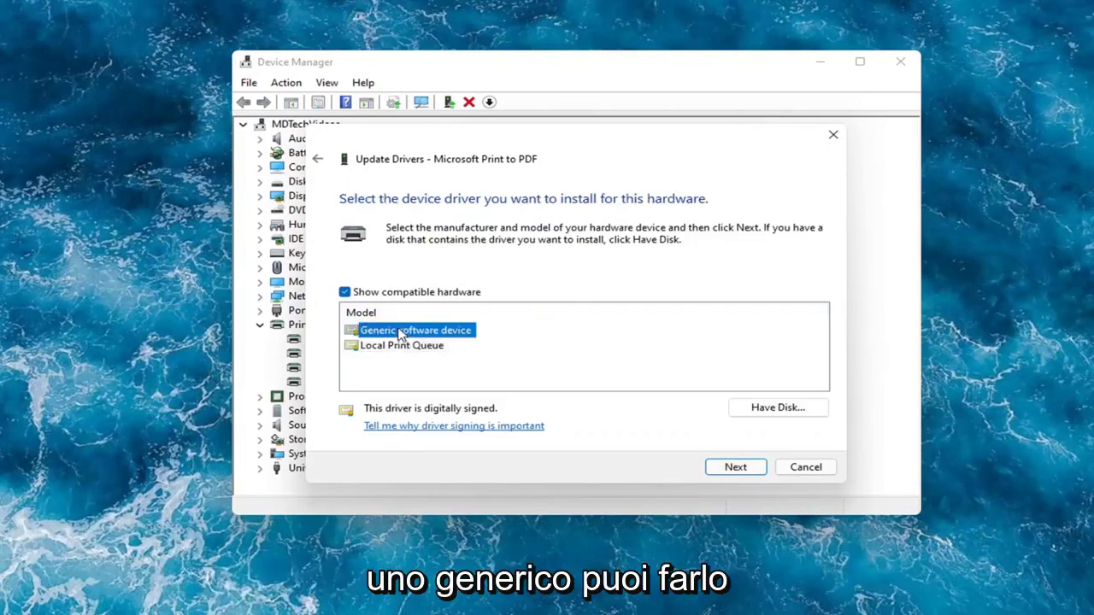
pyautogui.click(412, 346)
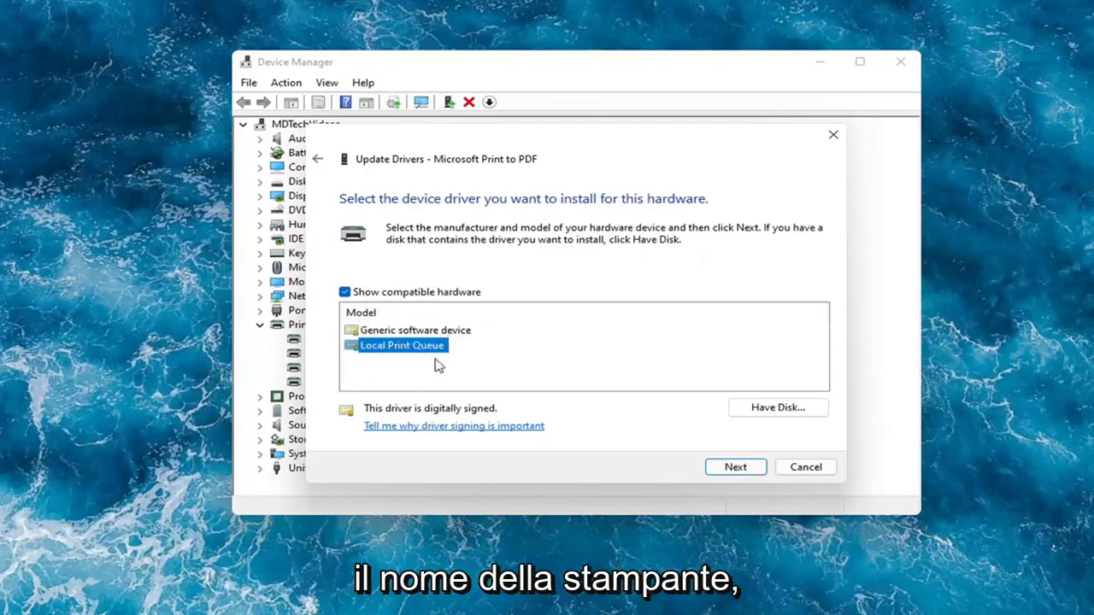
# Step: Install the Local Print Queue driver, dismiss the update dialog, and exit Device Manager
pyautogui.click(714, 472)
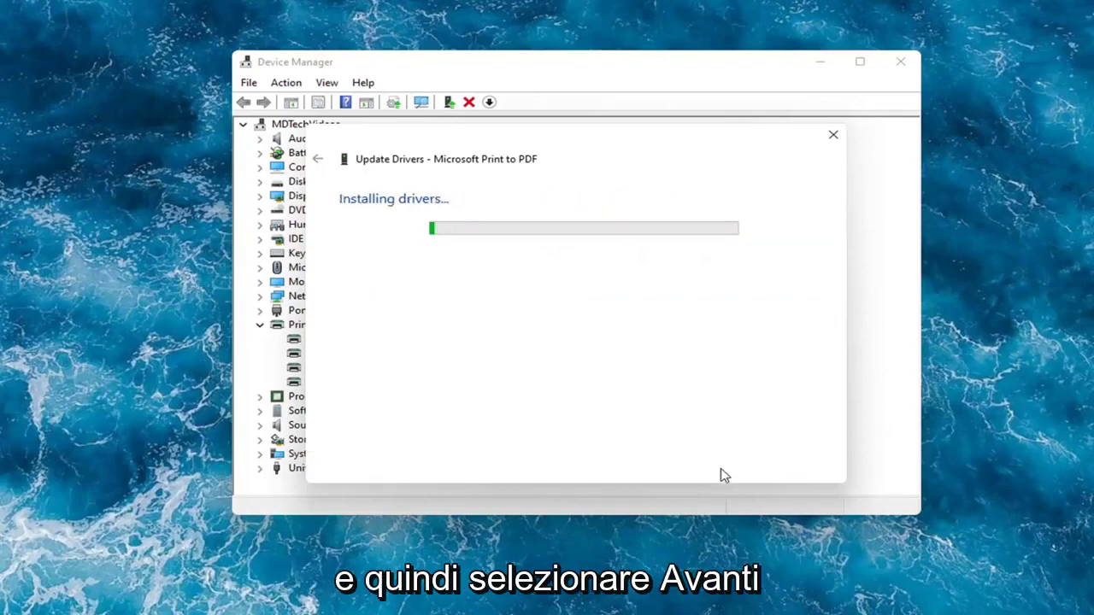
pyautogui.click(833, 134)
pyautogui.click(900, 62)
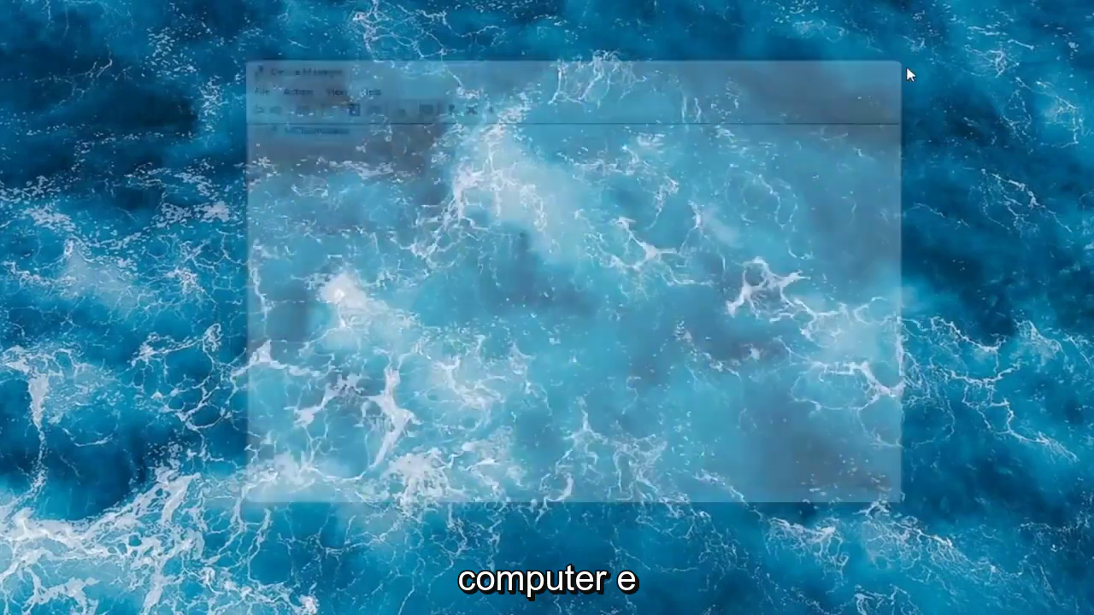